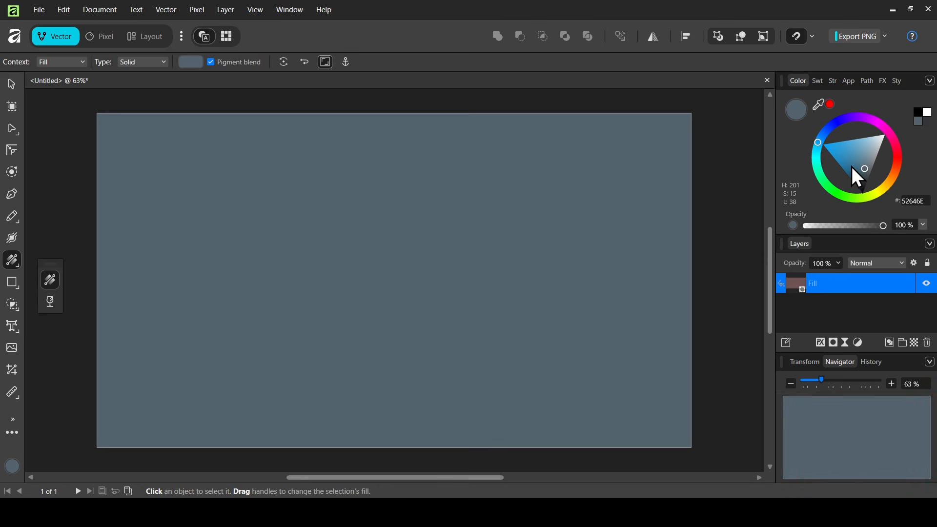
Recolour the background fill layer to a dark teal, hex 004C56
{"action": "left_click_drag", "start_coordinate": [850, 166], "coordinate": [818, 153]}
{"action": "left_click", "coordinate": [818, 157]}
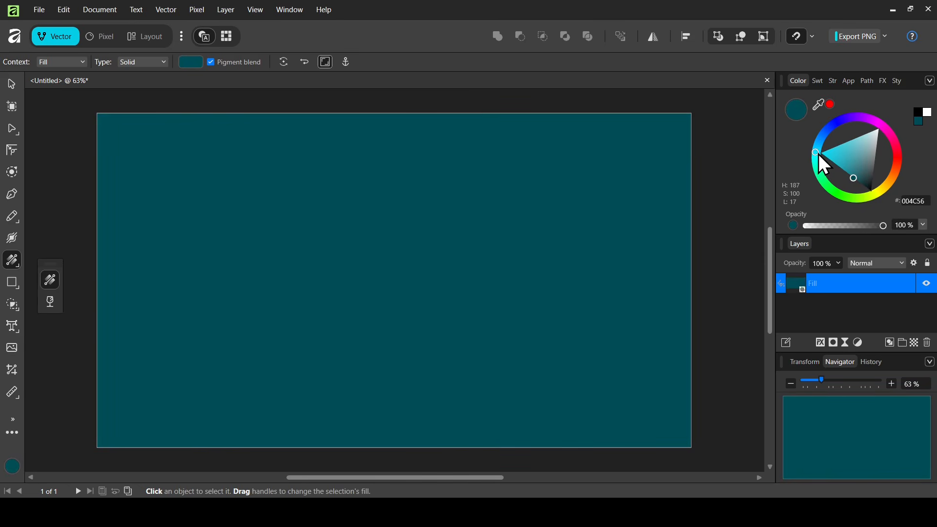
Add artistic text reading "SLICED" on the teal page
{"action": "left_click", "coordinate": [11, 327]}
{"action": "left_click", "coordinate": [77, 326]}
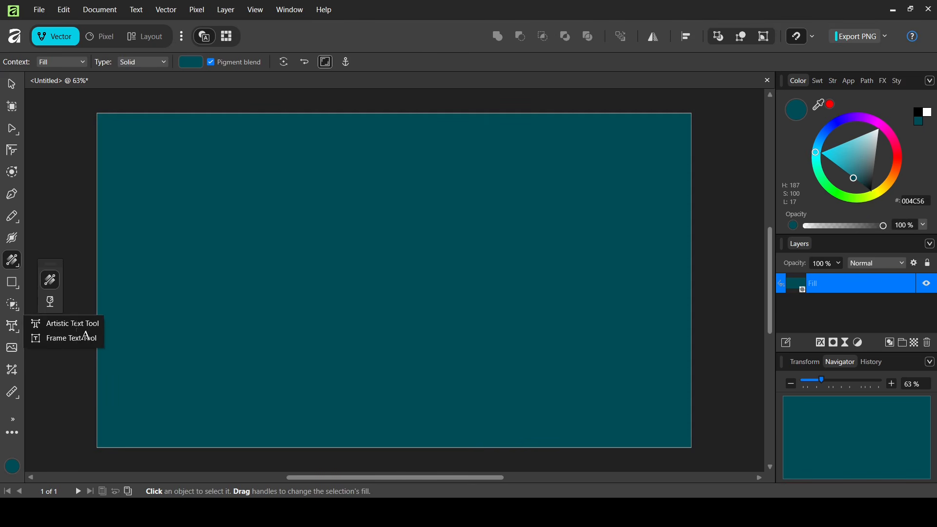
{"action": "left_click", "coordinate": [348, 222]}
{"action": "type", "text": "S"}
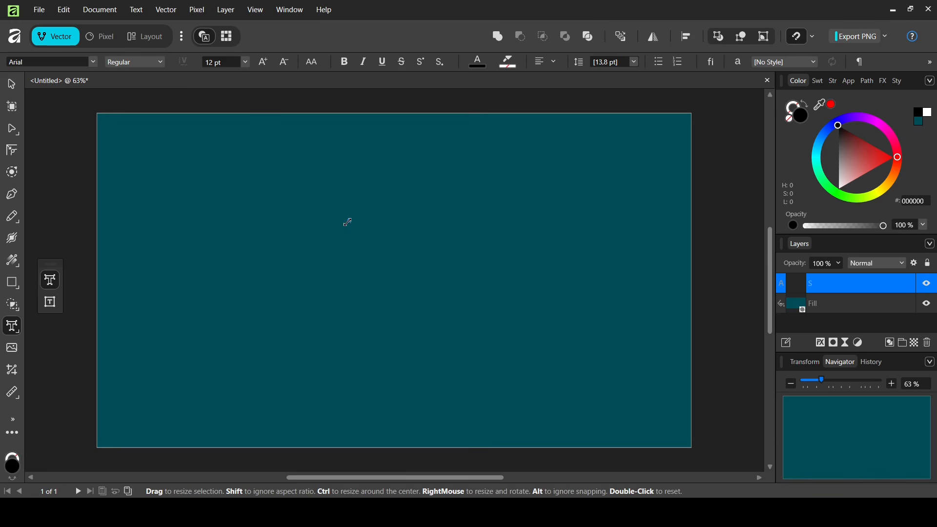
{"action": "type", "text": "LICED"}
Format the whole SLICED text as 500 pt Anton in white (FFFFFF)
{"action": "key", "text": "ctrl+a"}
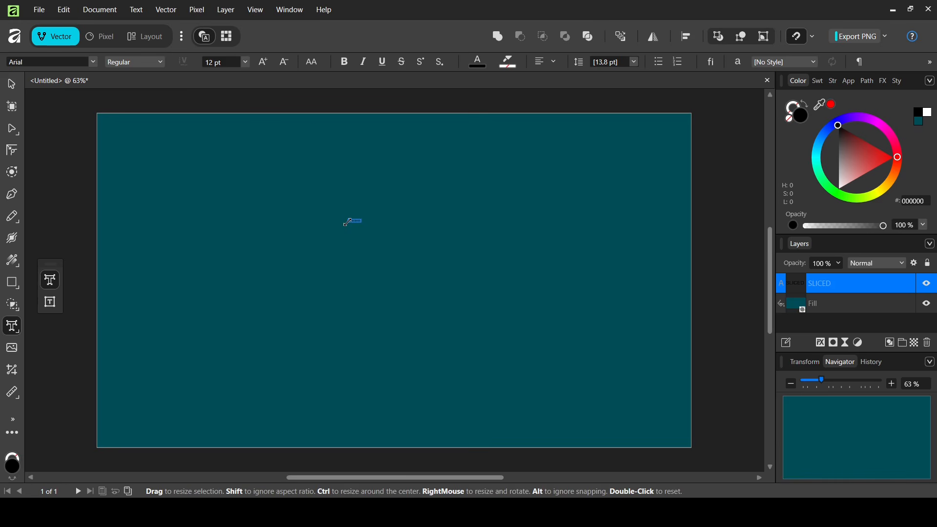
{"action": "left_click", "coordinate": [220, 62]}
{"action": "type", "text": "500"}
{"action": "key", "text": "Return"}
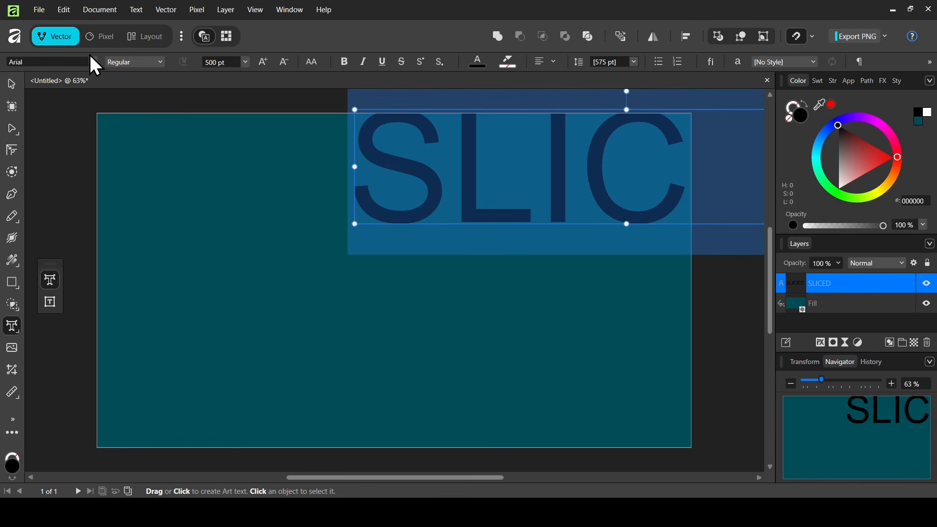
{"action": "left_click", "coordinate": [93, 62]}
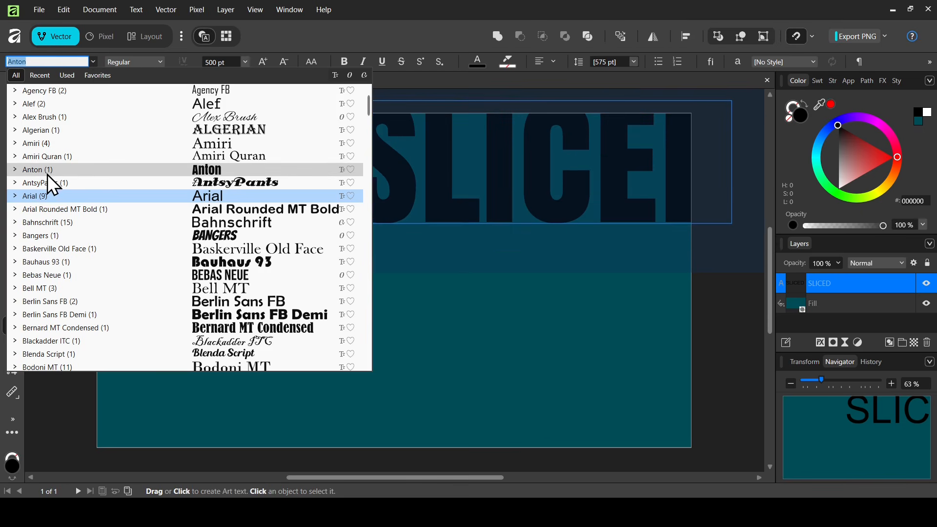
{"action": "left_click", "coordinate": [51, 171]}
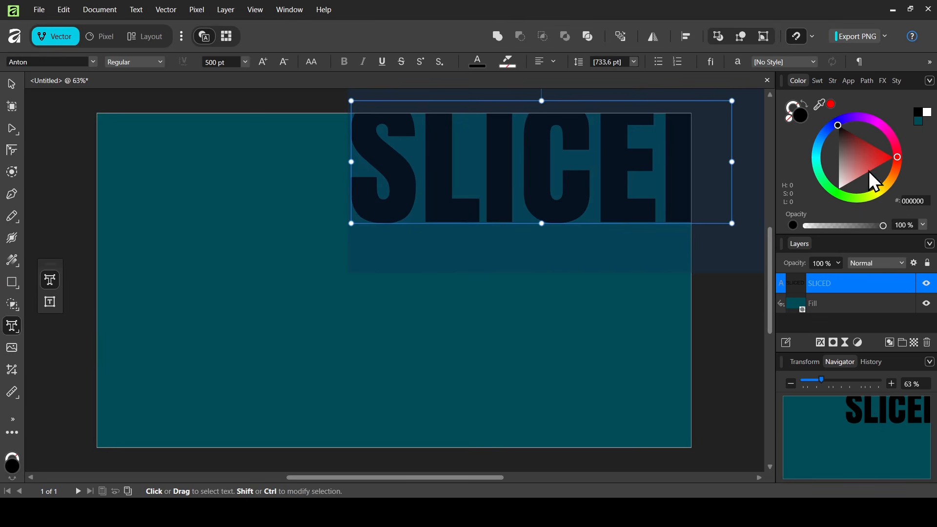
{"action": "left_click_drag", "start_coordinate": [872, 173], "coordinate": [811, 219]}
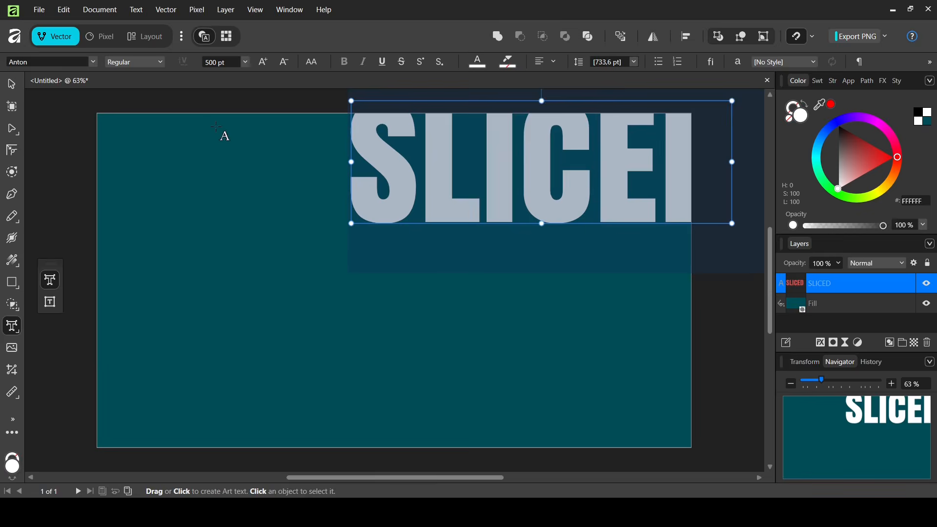
Review the snapping options, move the SLICED text to the page centre and enlarge it to about 554.5 pt
{"action": "left_click", "coordinate": [12, 84]}
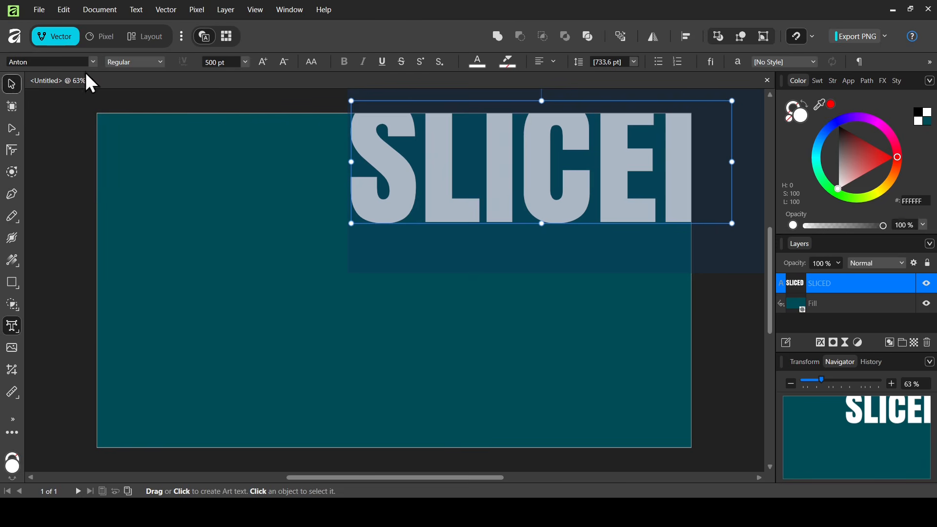
{"action": "left_click", "coordinate": [813, 37]}
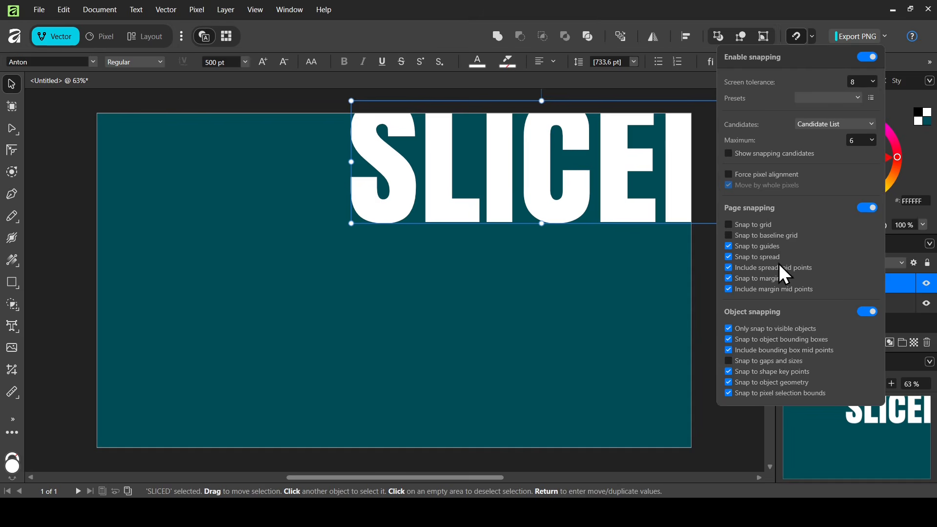
{"action": "left_click_drag", "start_coordinate": [590, 154], "coordinate": [446, 270]}
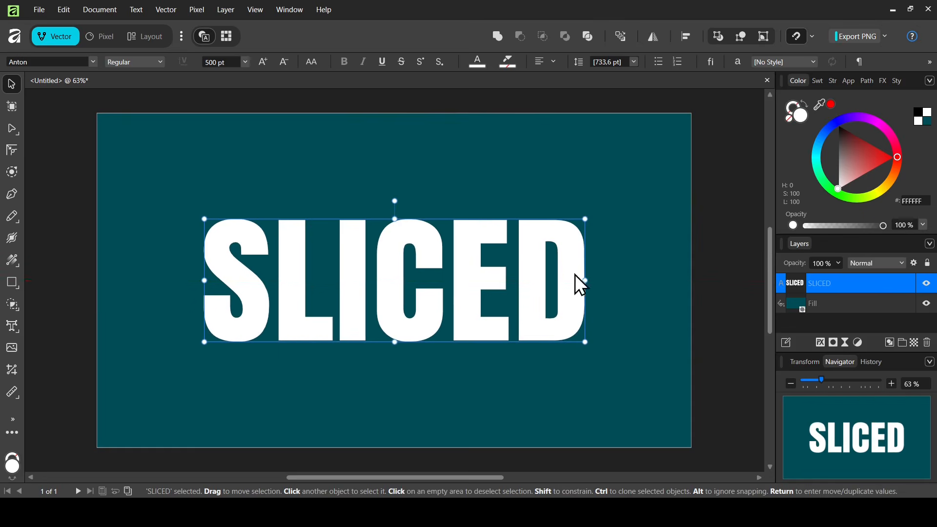
{"action": "left_click_drag", "start_coordinate": [575, 274], "coordinate": [566, 256]}
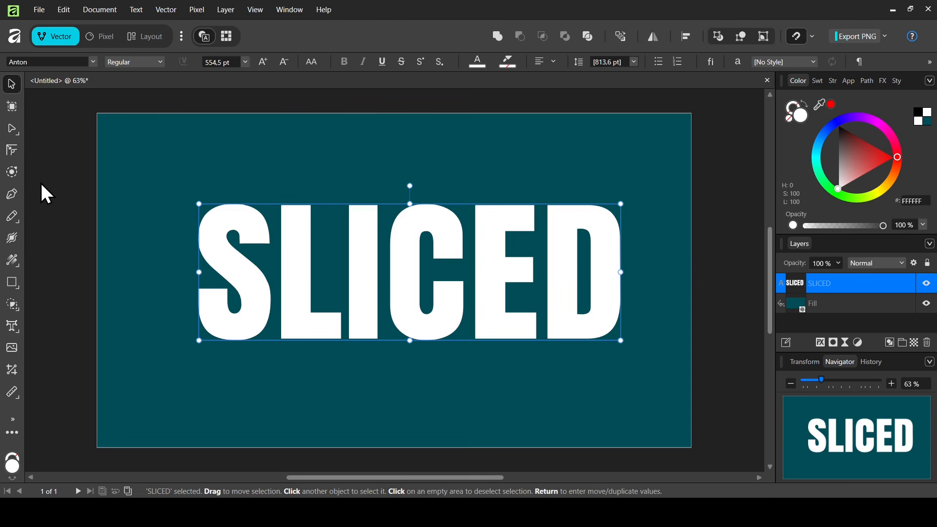
Slice the SLICED text with a straight Knife cut rising diagonally from below the middle of the S to the upper part of the D
{"action": "left_click", "coordinate": [14, 219]}
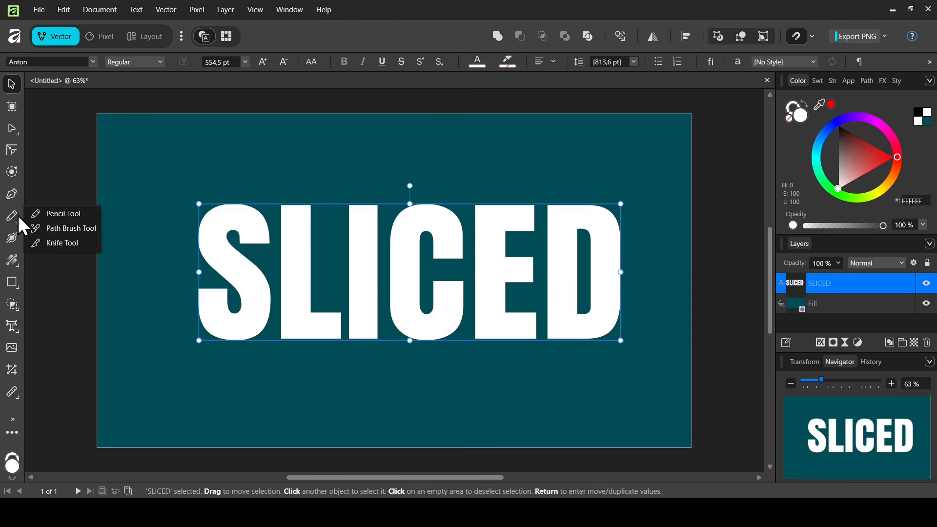
{"action": "left_click", "coordinate": [62, 243]}
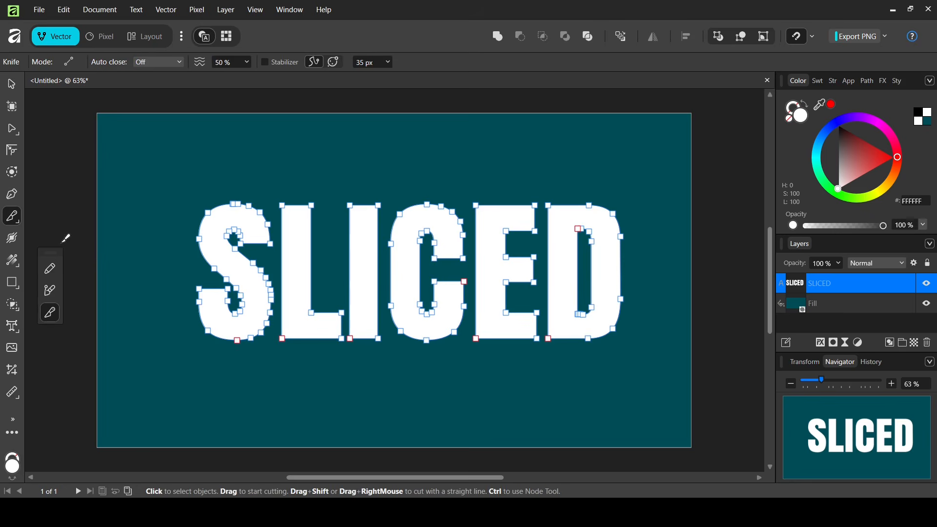
{"action": "left_click", "coordinate": [69, 63]}
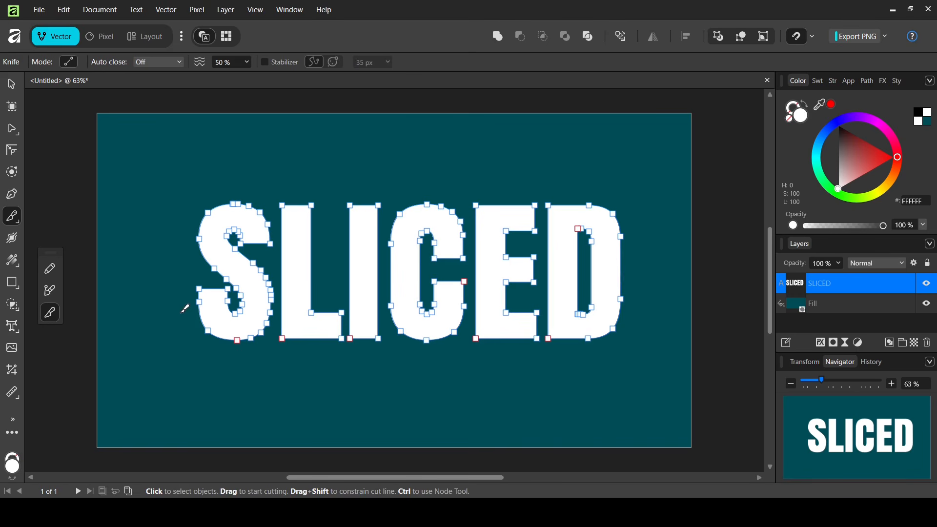
{"action": "left_click_drag", "start_coordinate": [164, 317], "coordinate": [665, 210]}
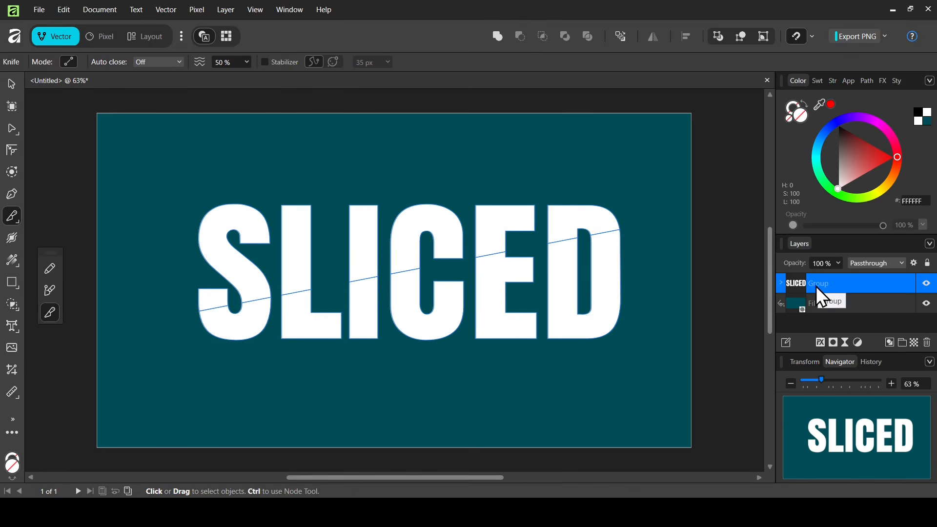
Examine the cut pieces inside the text's group, checking the upper part of the D by toggling its visibility
{"action": "left_click", "coordinate": [11, 86]}
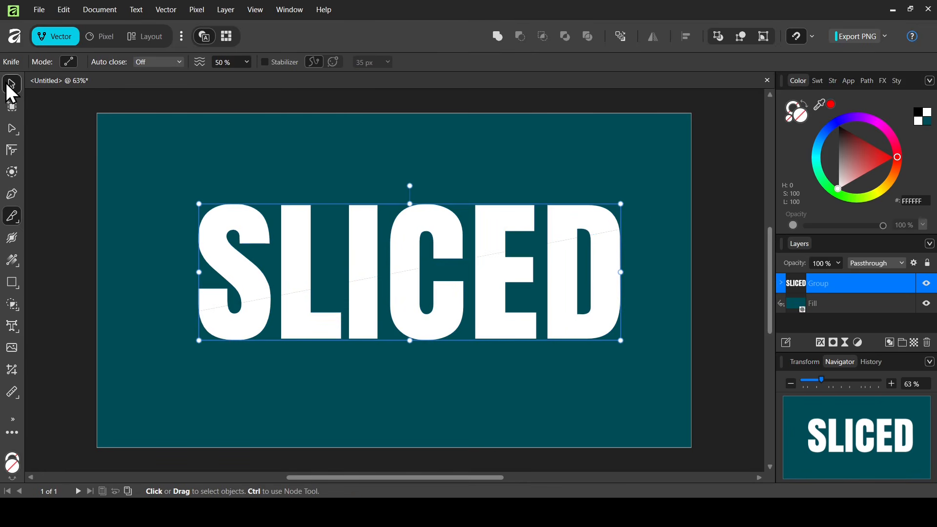
{"action": "left_click", "coordinate": [783, 283]}
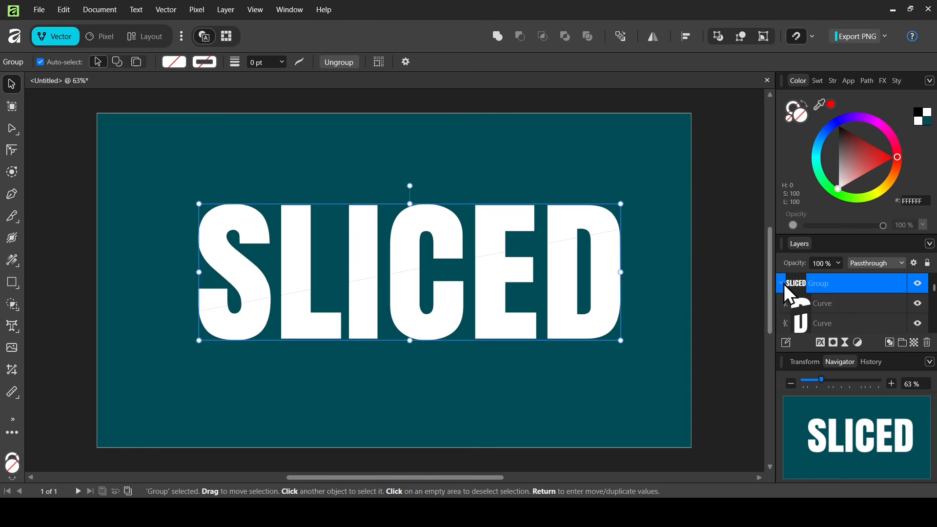
{"action": "left_click", "coordinate": [825, 303]}
{"action": "left_click", "coordinate": [917, 303]}
{"action": "left_click", "coordinate": [917, 303]}
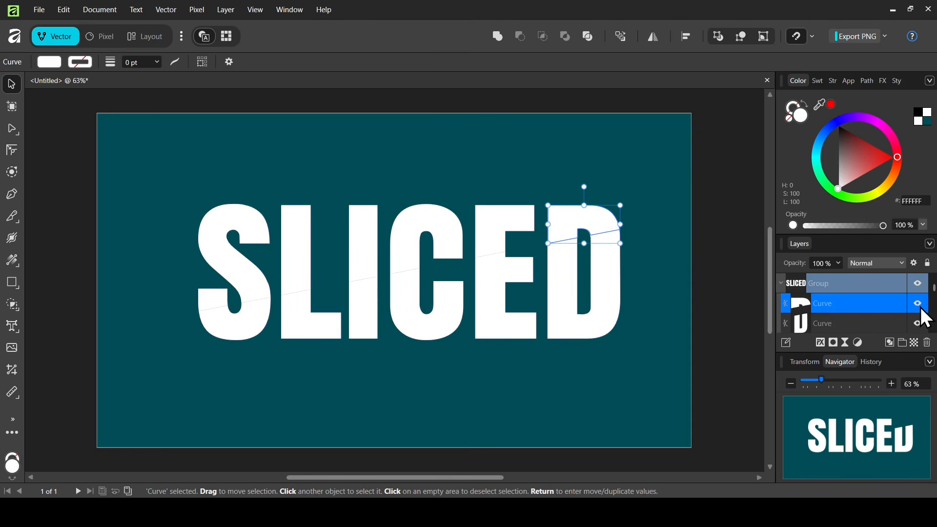
{"action": "left_click", "coordinate": [781, 284]}
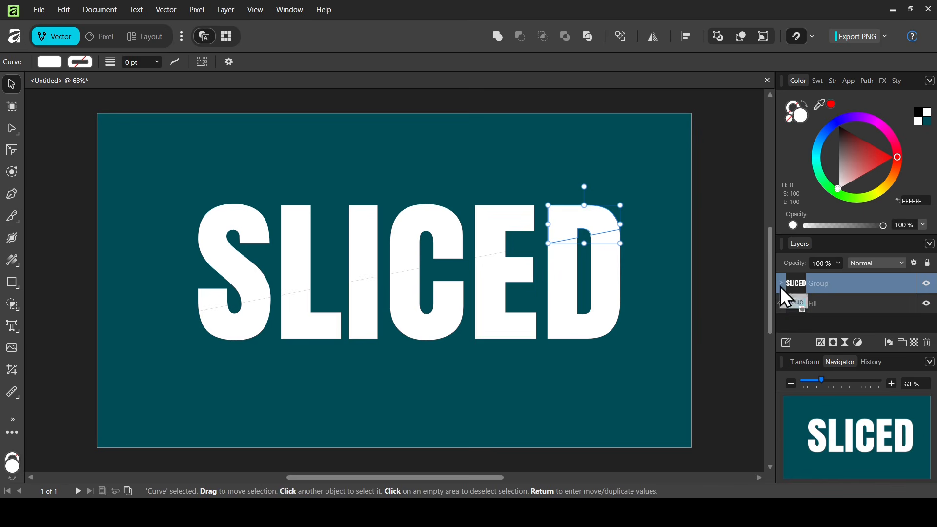
{"action": "left_click", "coordinate": [658, 202]}
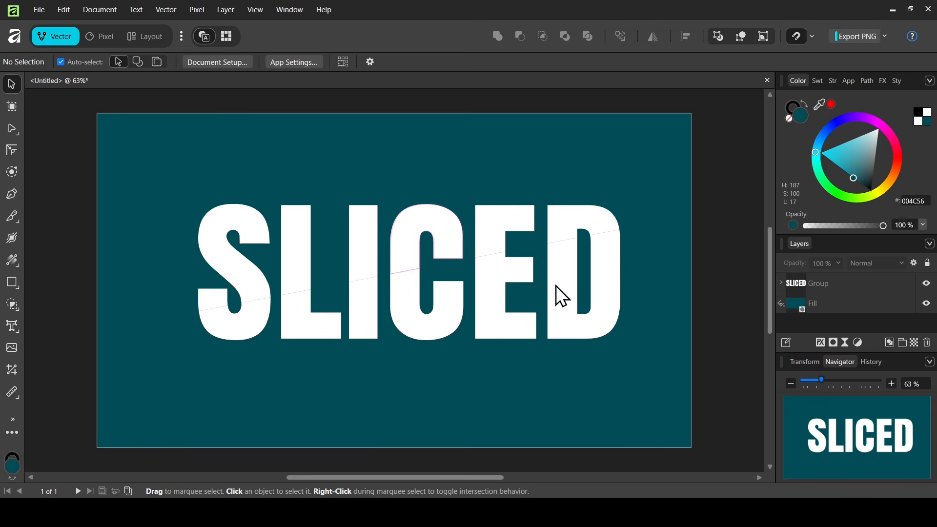
Group all letter pieces above the cut, including the small upper piece of the S, and check the group by toggling its visibility
{"action": "left_click", "coordinate": [590, 217]}
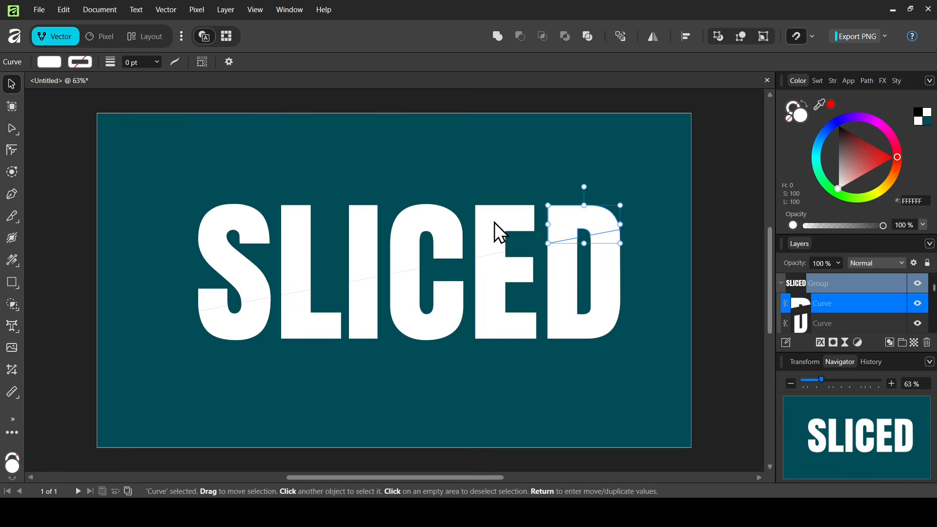
{"action": "left_click", "coordinate": [498, 224], "text": "shift"}
{"action": "left_click", "coordinate": [435, 228], "text": "shift"}
{"action": "left_click", "coordinate": [363, 239], "text": "shift"}
{"action": "left_click", "coordinate": [288, 250], "text": "shift"}
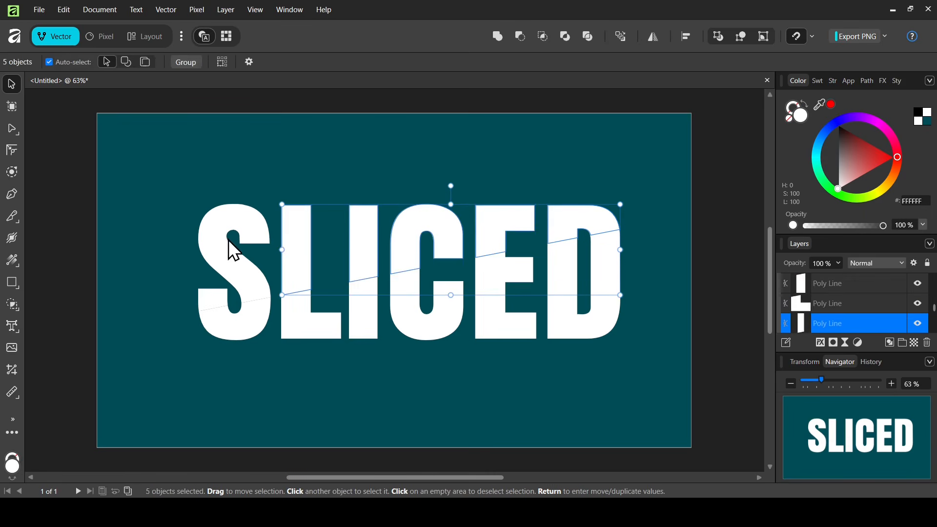
{"action": "left_click", "coordinate": [228, 241], "text": "shift"}
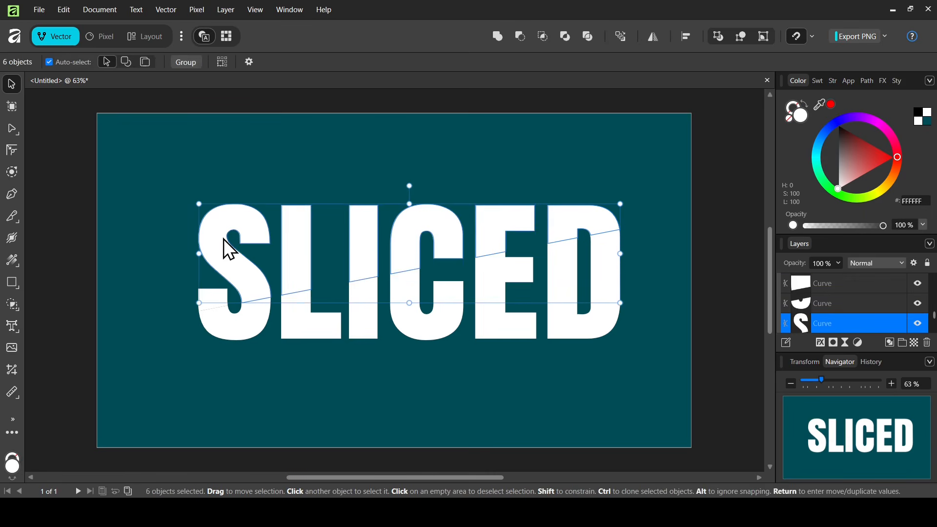
{"action": "left_click", "coordinate": [209, 309], "text": "shift"}
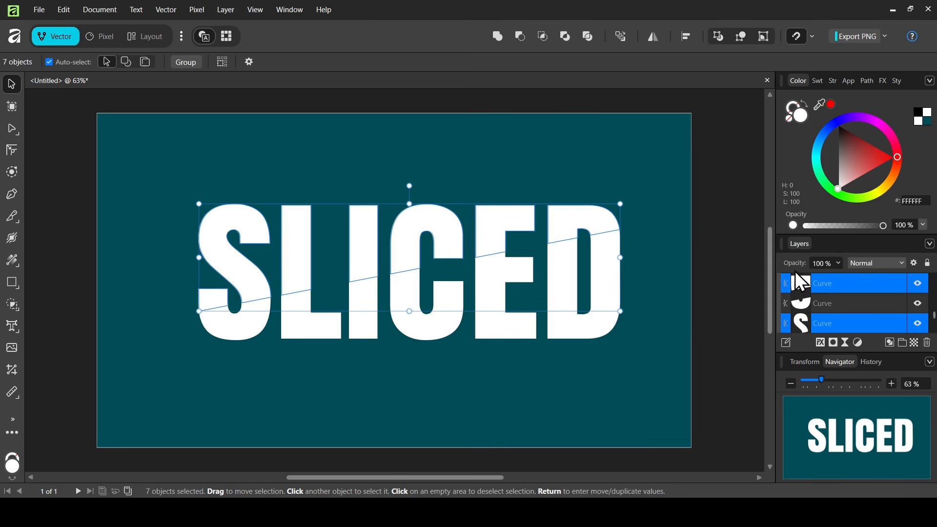
{"action": "left_click", "coordinate": [902, 343]}
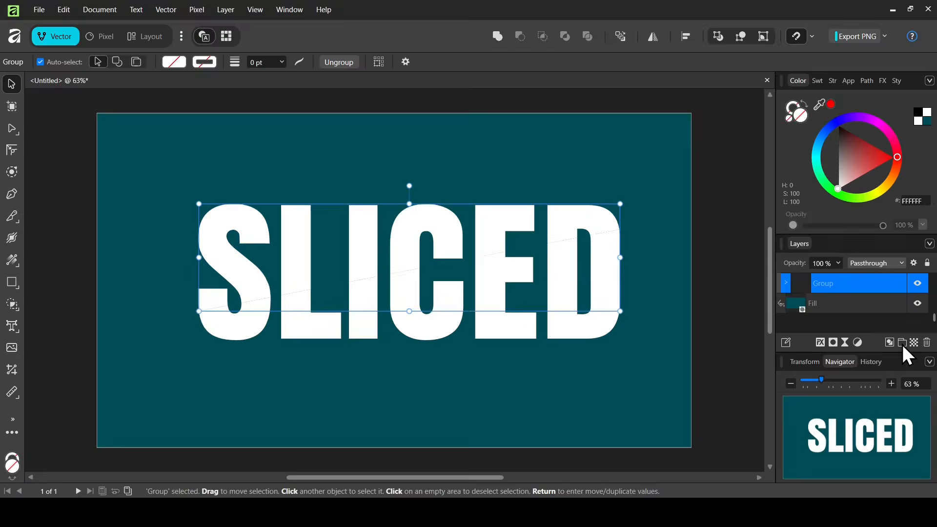
{"action": "left_click", "coordinate": [916, 290]}
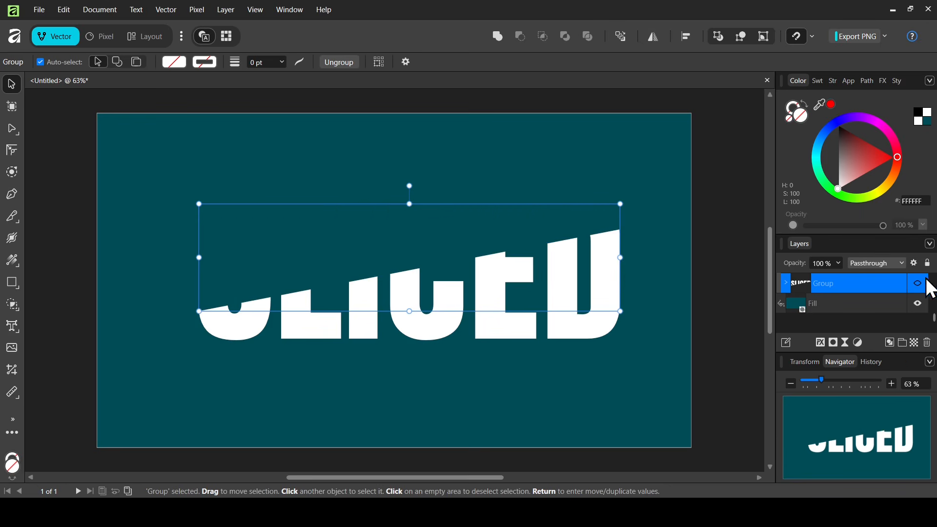
{"action": "left_click", "coordinate": [917, 284]}
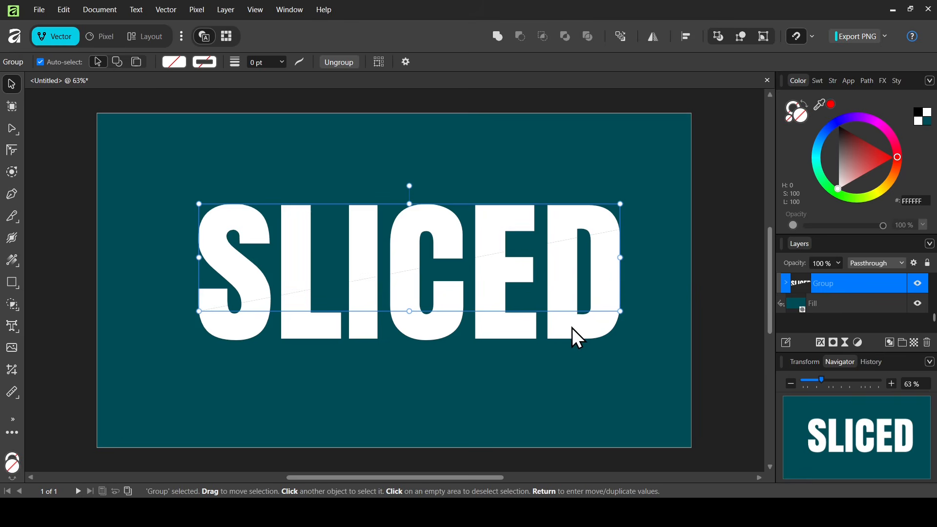
Group the six letter pieces below the cut and check both half groups by toggling their visibility
{"action": "double_click", "coordinate": [601, 326]}
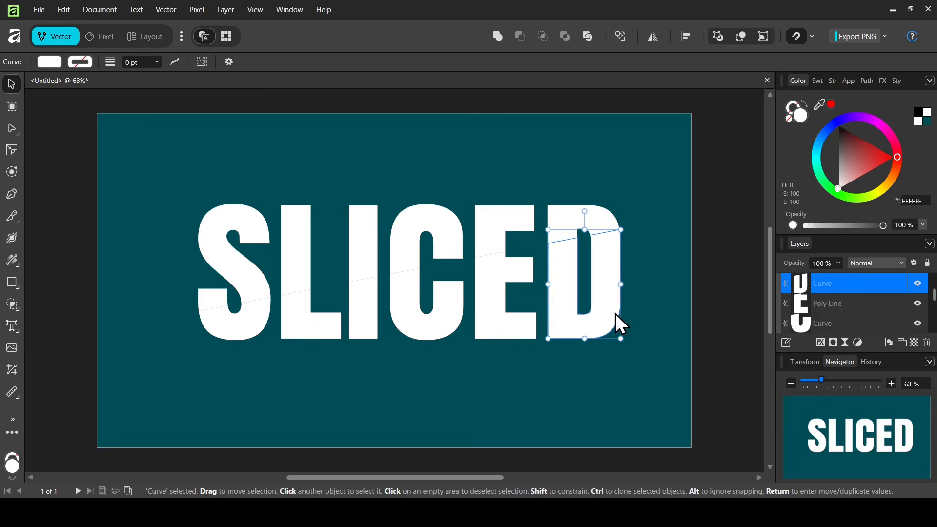
{"action": "left_click", "coordinate": [496, 320], "text": "shift"}
{"action": "left_click", "coordinate": [393, 330], "text": "shift"}
{"action": "left_click", "coordinate": [363, 330], "text": "shift"}
{"action": "left_click", "coordinate": [302, 329], "text": "shift"}
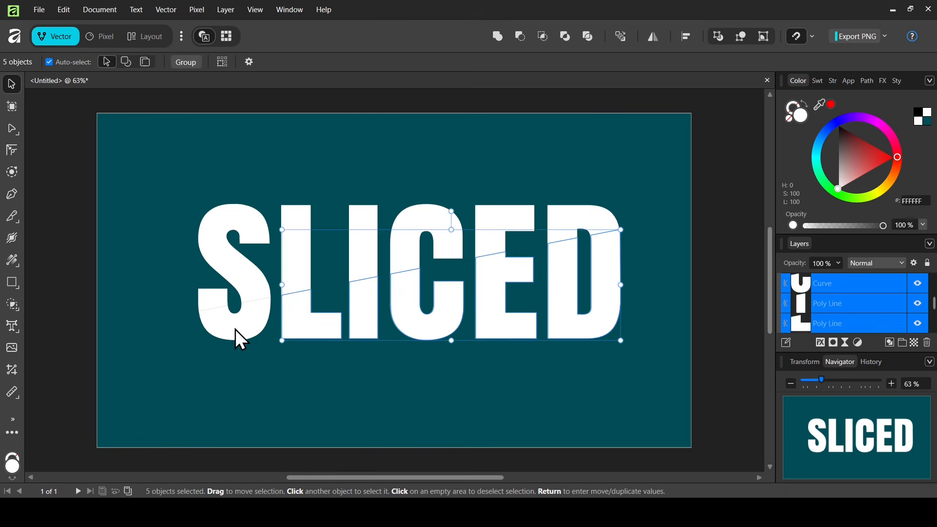
{"action": "left_click", "coordinate": [239, 339], "text": "shift"}
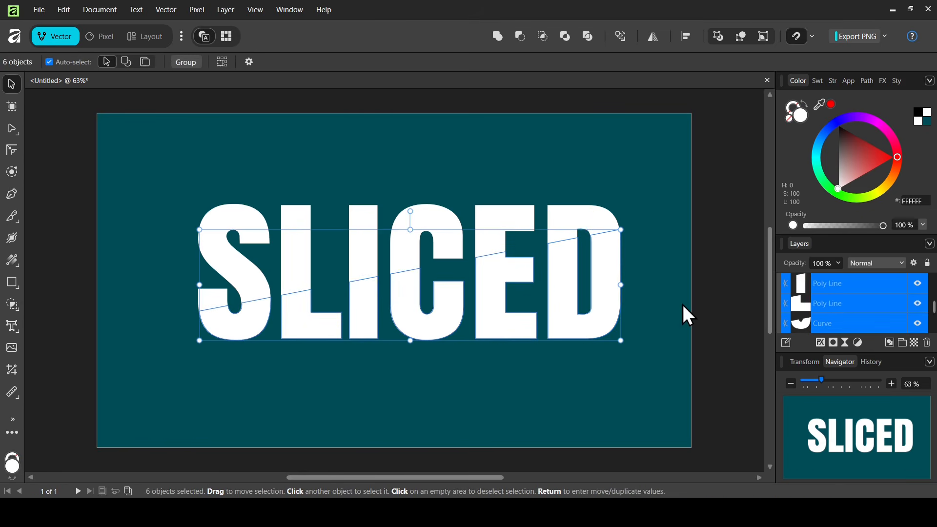
{"action": "left_click", "coordinate": [902, 342]}
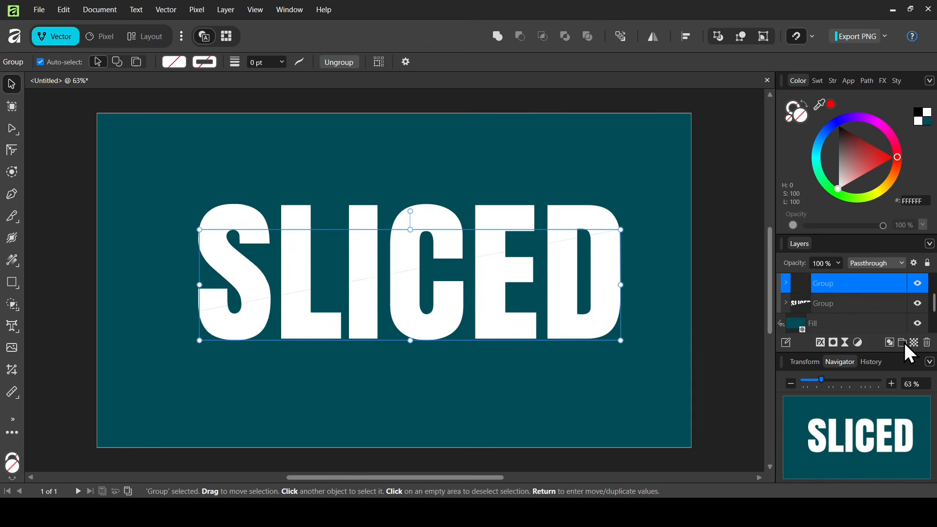
{"action": "left_click", "coordinate": [919, 305]}
{"action": "left_click", "coordinate": [919, 306]}
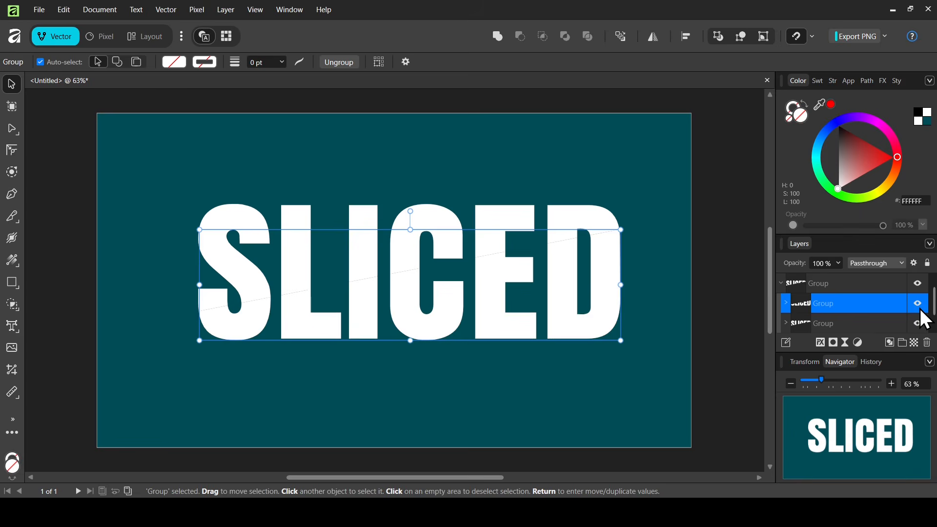
{"action": "left_click", "coordinate": [919, 324]}
{"action": "left_click", "coordinate": [919, 323]}
Move the upper and lower half groups out of their parent group and delete the emptied parent group
{"action": "left_click_drag", "start_coordinate": [859, 303], "coordinate": [857, 277]}
{"action": "mouse_move", "coordinate": [863, 327]}
{"action": "left_mouse_down"}
{"action": "mouse_move", "coordinate": [852, 323]}
{"action": "mouse_move", "coordinate": [855, 279]}
{"action": "left_mouse_up"}
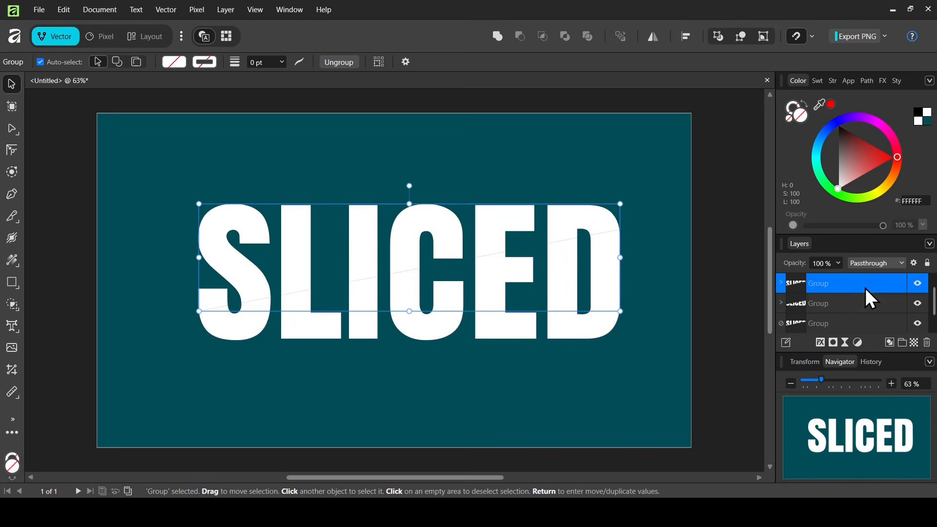
{"action": "left_click", "coordinate": [853, 324]}
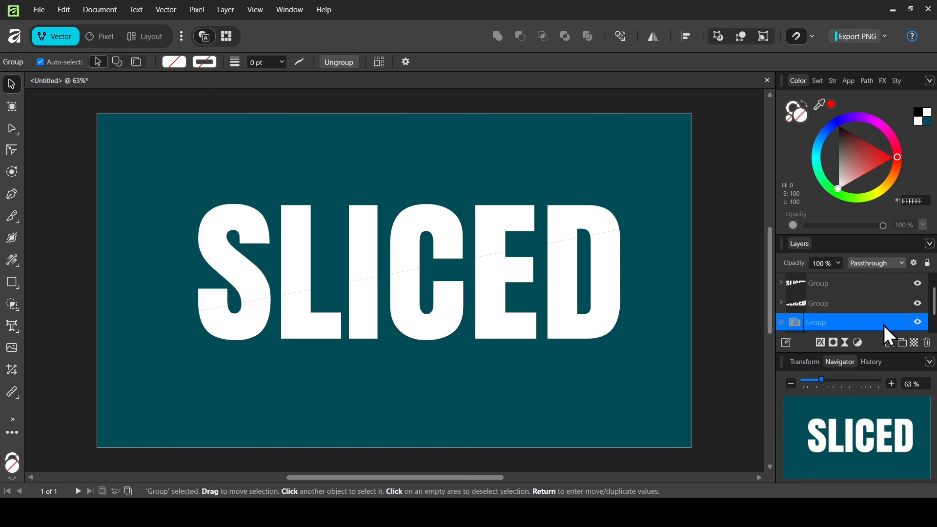
{"action": "left_click", "coordinate": [927, 344]}
{"action": "scroll", "coordinate": [934, 298], "scroll_direction": "up", "scroll_amount": 1}
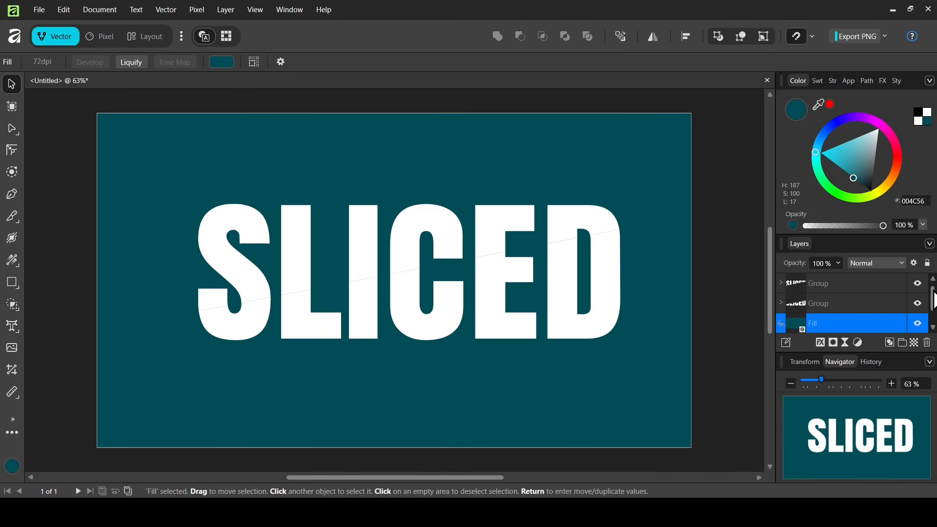
Examine the two half groups, toggling the visibility of the lower group and of the D piece inside it
{"action": "left_click", "coordinate": [854, 289]}
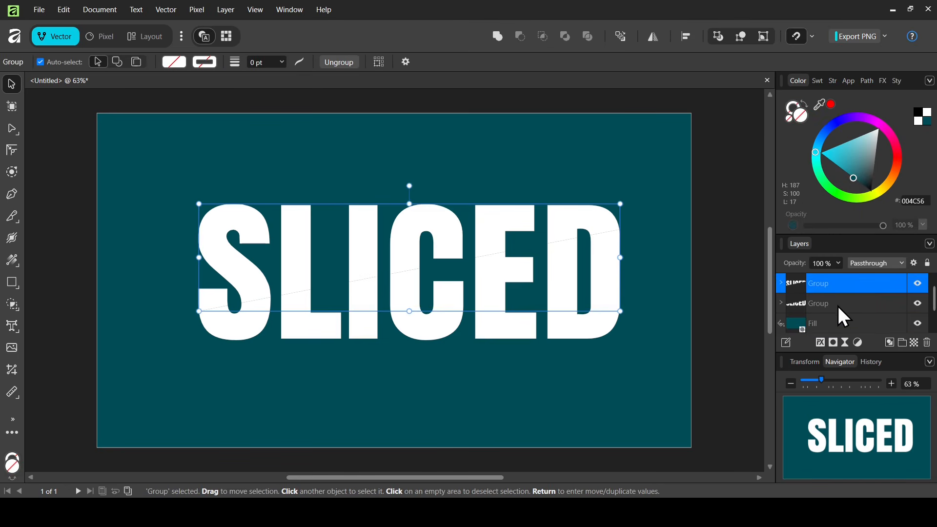
{"action": "left_click", "coordinate": [837, 305]}
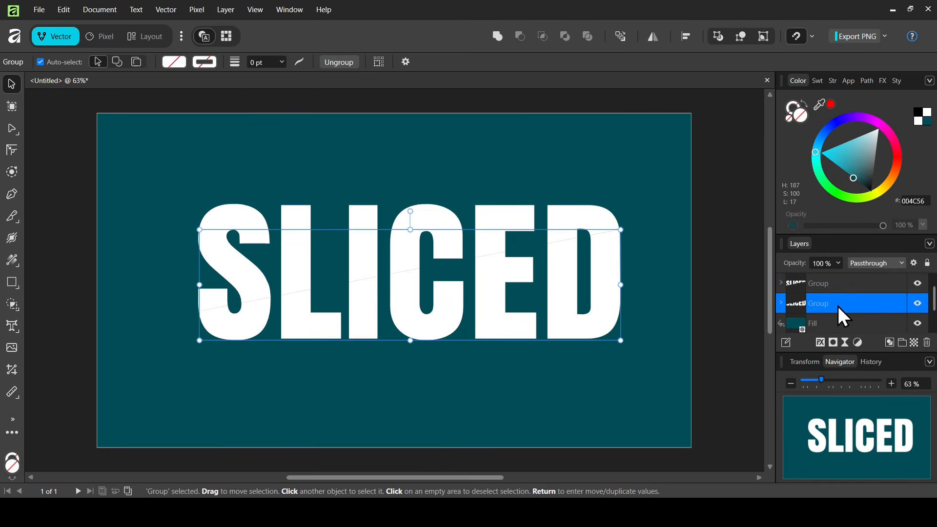
{"action": "left_click", "coordinate": [918, 303]}
{"action": "left_click", "coordinate": [917, 303]}
{"action": "left_click", "coordinate": [781, 305]}
{"action": "left_click", "coordinate": [916, 324]}
{"action": "left_click", "coordinate": [916, 324]}
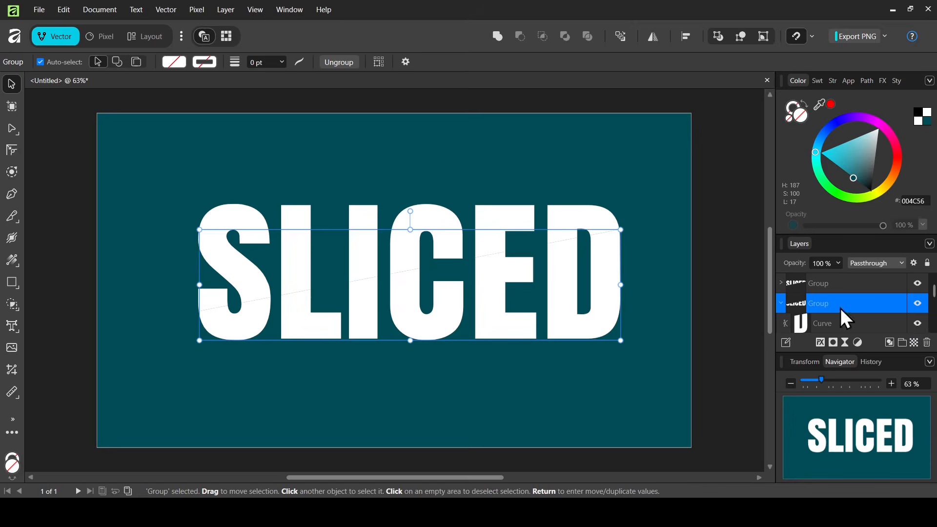
{"action": "left_click", "coordinate": [781, 302]}
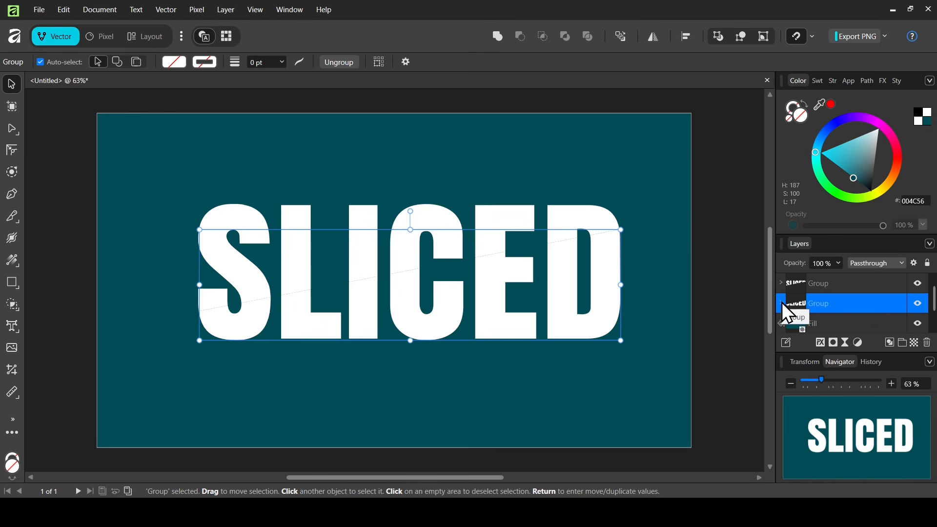
Add a Gradient Overlay layer effect to the group of lower letter pieces
{"action": "left_click", "coordinate": [819, 342]}
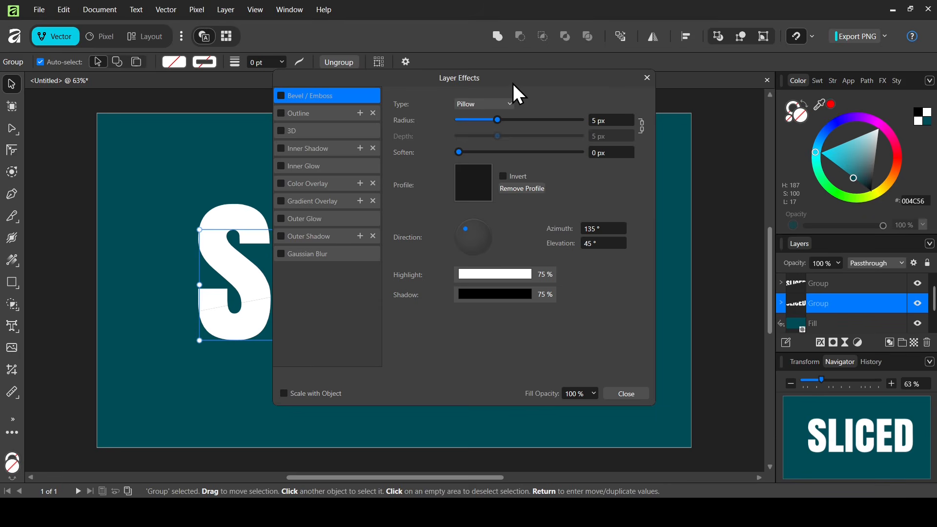
{"action": "left_click_drag", "start_coordinate": [513, 84], "coordinate": [713, 110]}
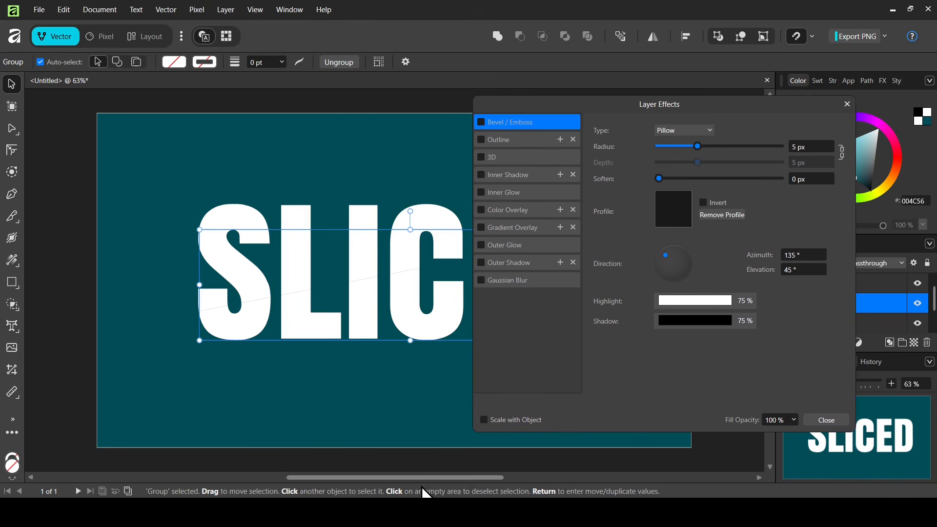
{"action": "left_click_drag", "start_coordinate": [419, 479], "coordinate": [500, 478]}
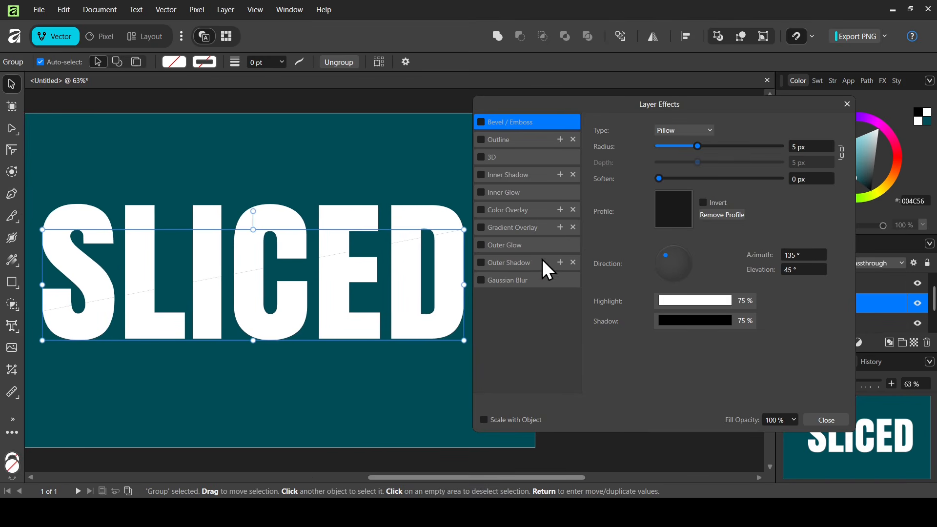
{"action": "left_click", "coordinate": [511, 230]}
{"action": "left_click", "coordinate": [482, 228]}
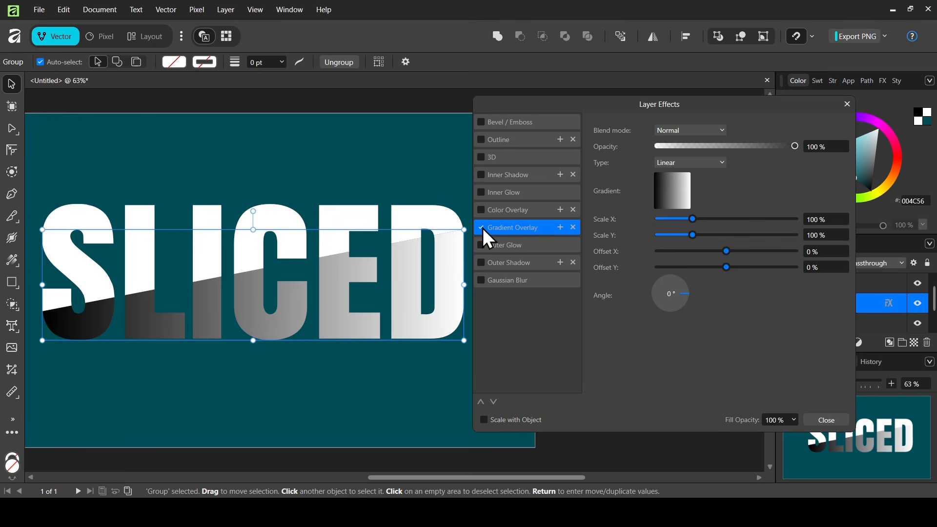
{"action": "left_click", "coordinate": [680, 190]}
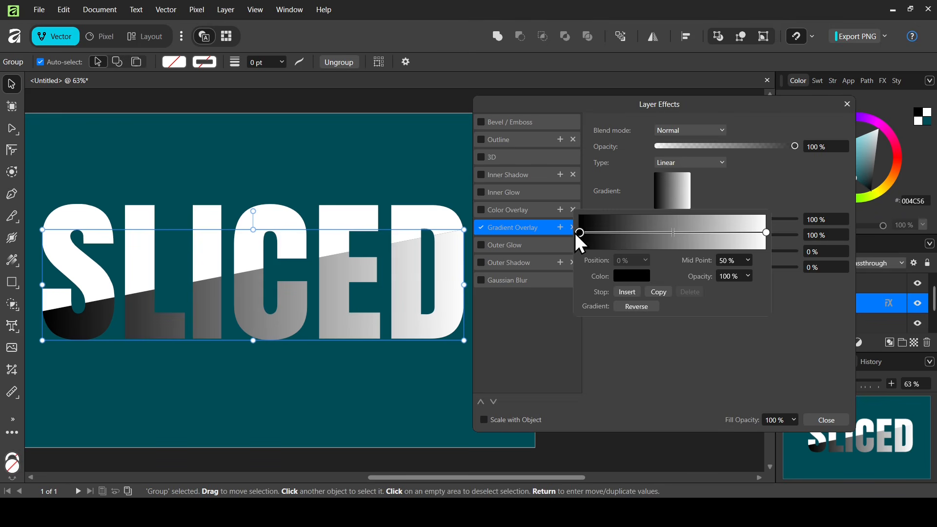
{"action": "left_click", "coordinate": [631, 276]}
{"action": "mouse_move", "coordinate": [628, 344]}
{"action": "left_mouse_down"}
{"action": "mouse_move", "coordinate": [630, 355]}
{"action": "mouse_move", "coordinate": [682, 343]}
{"action": "mouse_move", "coordinate": [598, 306]}
{"action": "left_mouse_up"}
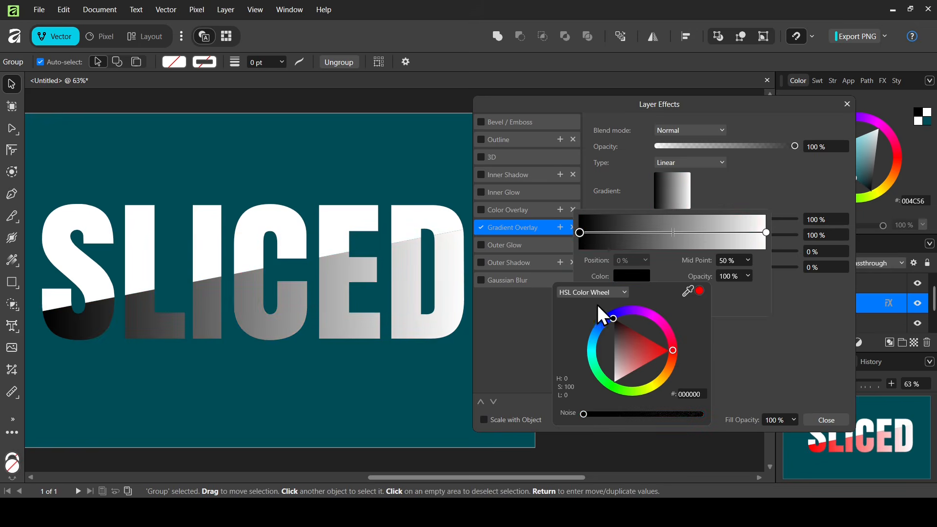
{"action": "left_click", "coordinate": [730, 195]}
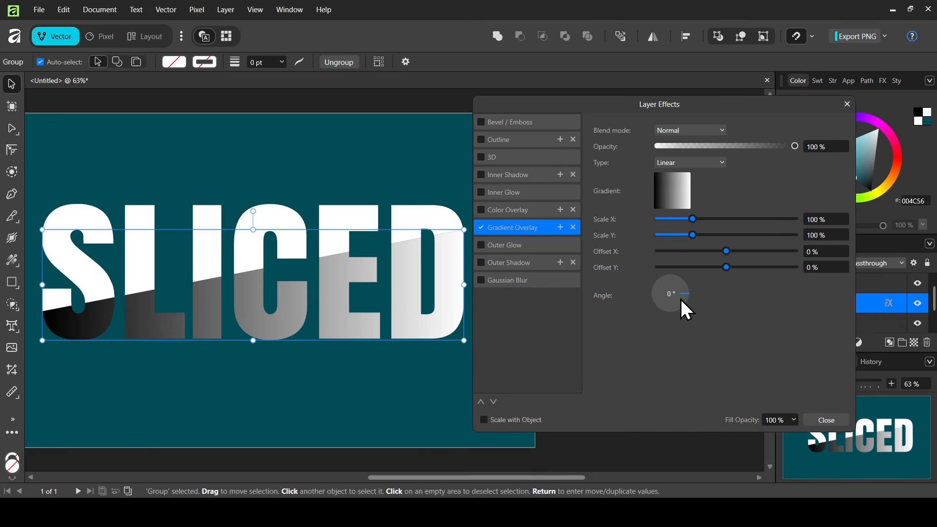
Set the gradient overlay's angle to 273° so the dark end runs along the diagonal cut
{"action": "mouse_move", "coordinate": [681, 301]}
{"action": "left_mouse_down"}
{"action": "mouse_move", "coordinate": [673, 310]}
{"action": "mouse_move", "coordinate": [653, 304]}
{"action": "mouse_move", "coordinate": [687, 300]}
{"action": "left_mouse_up"}
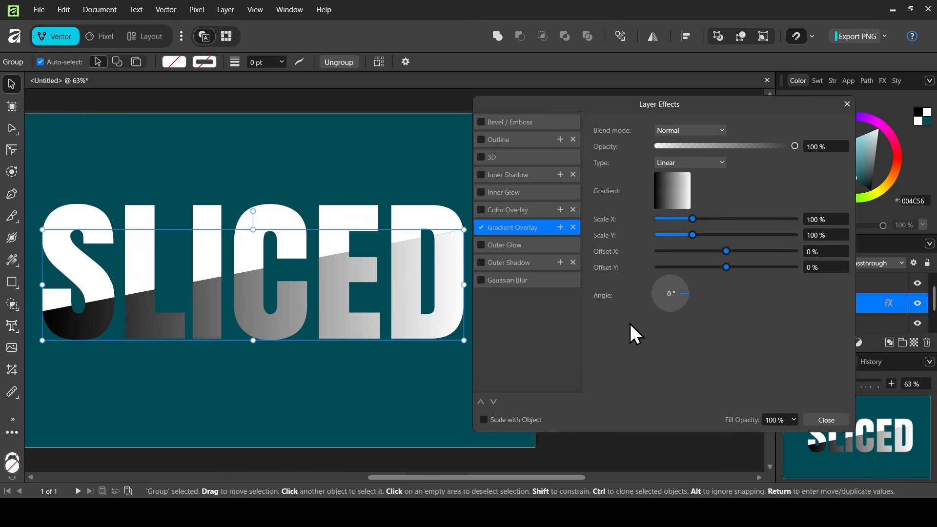
{"action": "left_click_drag", "start_coordinate": [686, 295], "coordinate": [673, 320]}
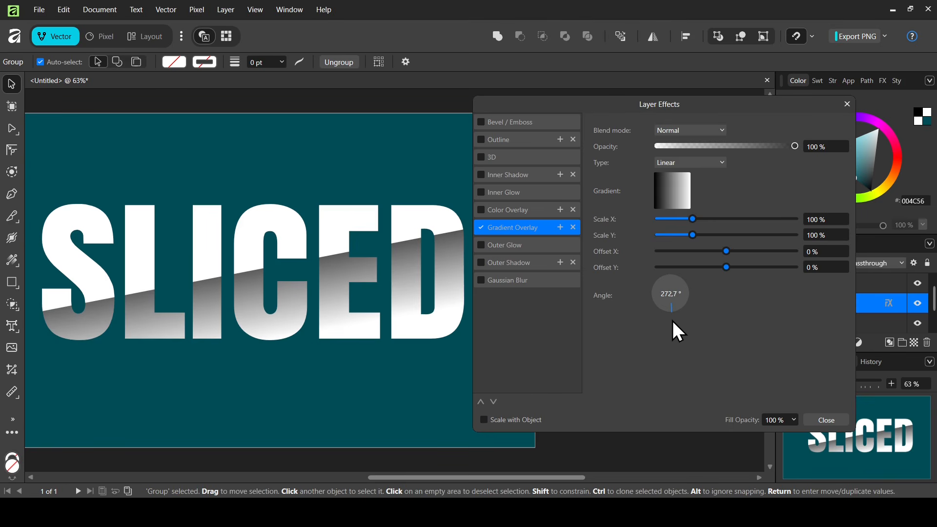
{"action": "left_click", "coordinate": [669, 295]}
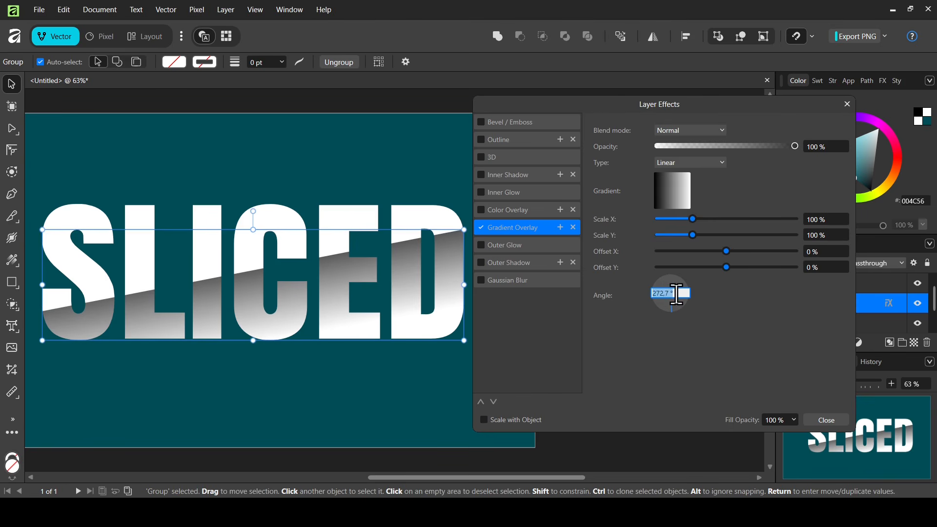
{"action": "type", "text": "272.5"}
{"action": "key", "text": "Return"}
{"action": "type", "text": "273"}
{"action": "key", "text": "Return"}
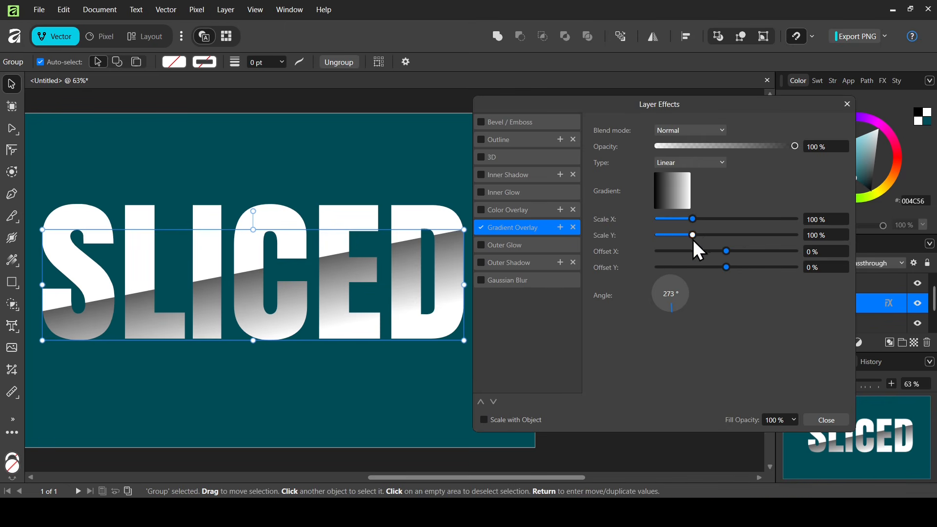
Set the gradient overlay's scale to 45% X and 103% Y and its offset to 5% X and -5% Y
{"action": "left_click_drag", "start_coordinate": [692, 236], "coordinate": [673, 221]}
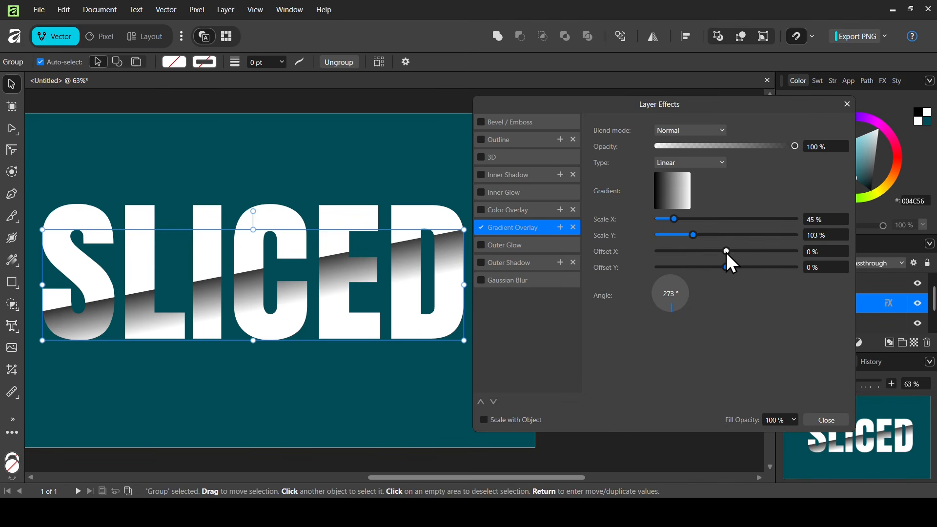
{"action": "mouse_move", "coordinate": [725, 253]}
{"action": "left_mouse_down"}
{"action": "mouse_move", "coordinate": [736, 253]}
{"action": "mouse_move", "coordinate": [716, 270]}
{"action": "mouse_move", "coordinate": [725, 271]}
{"action": "left_mouse_up"}
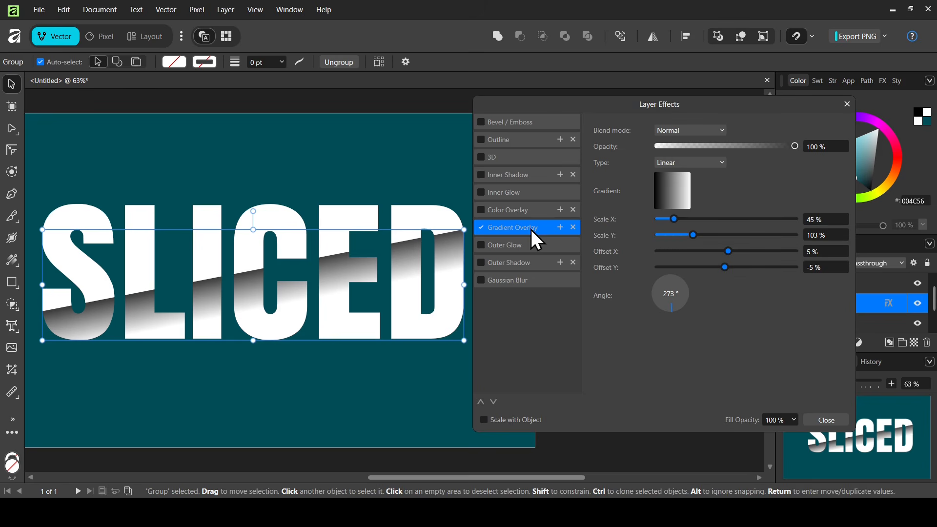
{"action": "left_click", "coordinate": [847, 104]}
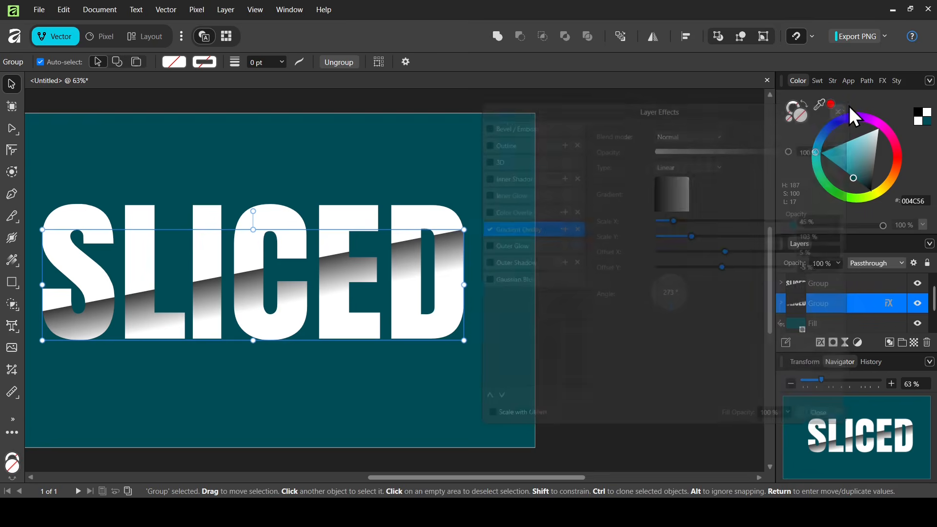
With snapping off, shift the group of upper letter pieces slightly down and left, and review the whole artwork at 50% zoom
{"action": "left_click_drag", "start_coordinate": [546, 479], "coordinate": [491, 478]}
{"action": "left_click", "coordinate": [328, 134]}
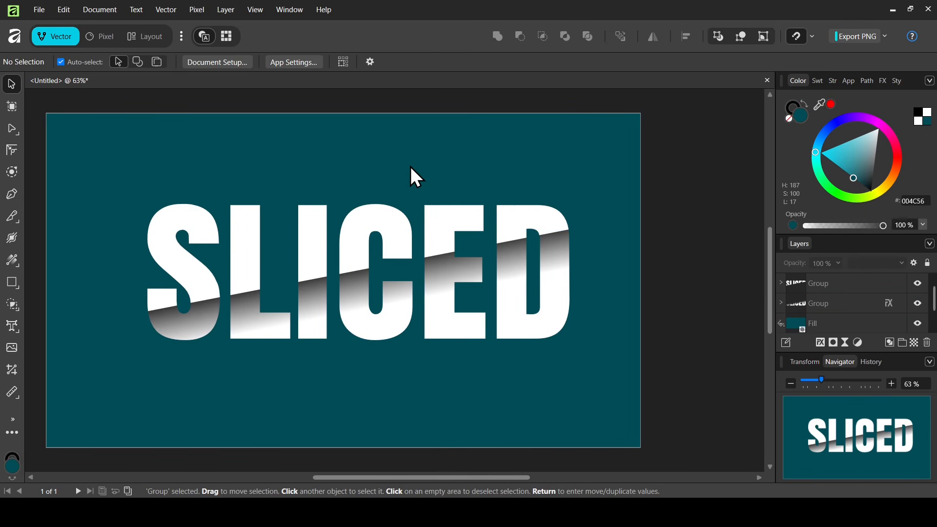
{"action": "left_click", "coordinate": [516, 215]}
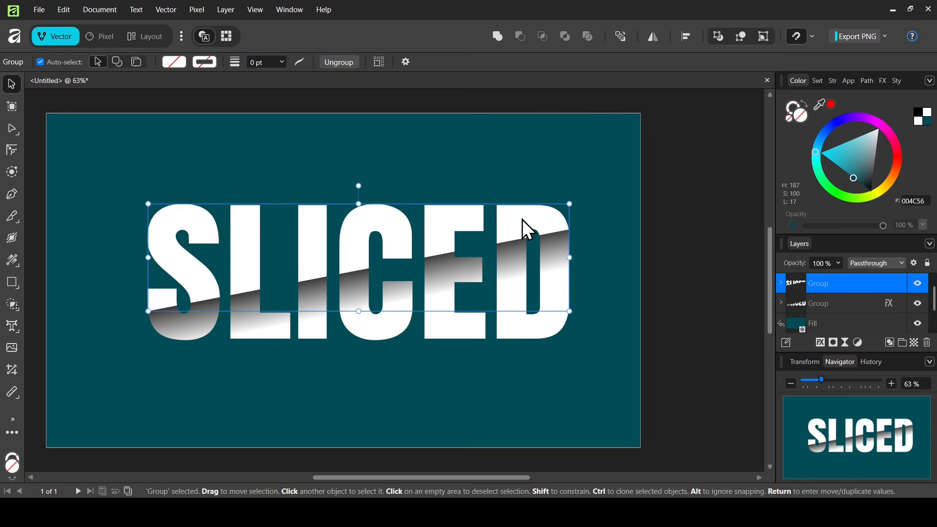
{"action": "left_click_drag", "start_coordinate": [519, 222], "coordinate": [521, 224]}
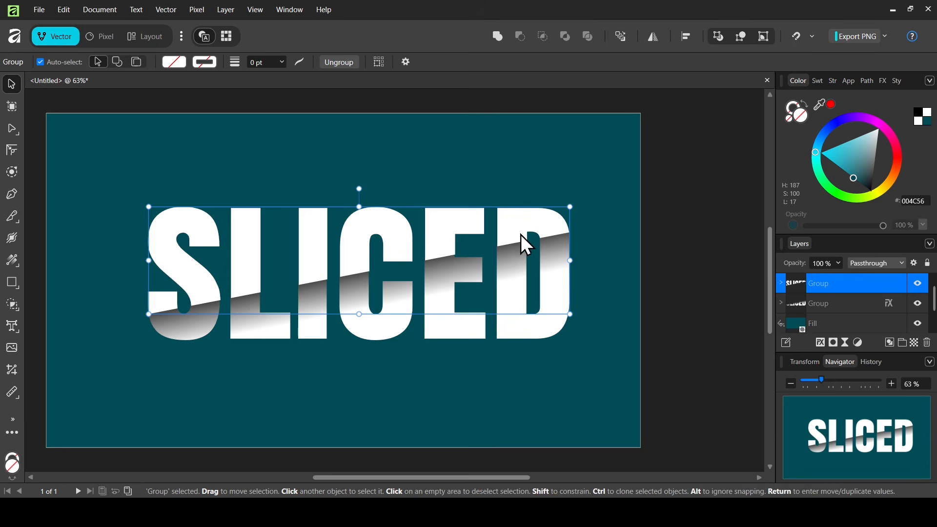
{"action": "key", "text": "shift+Left"}
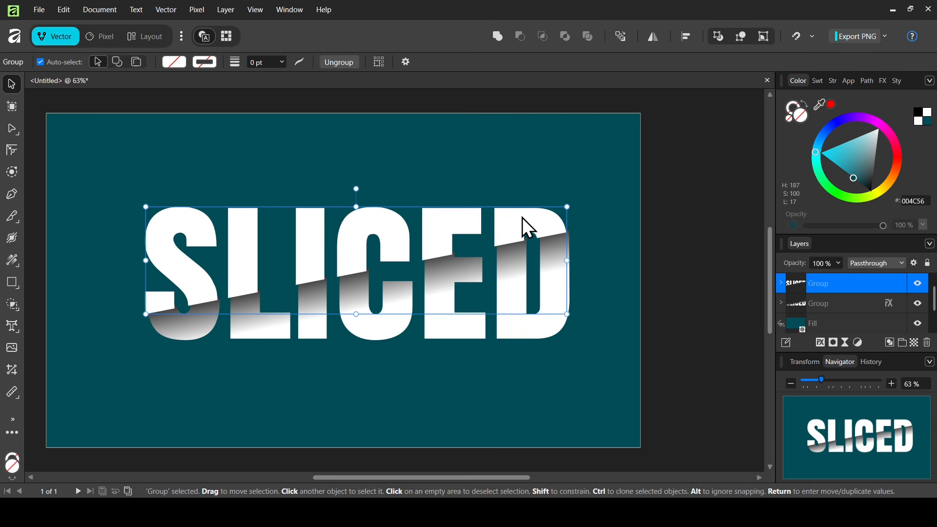
{"action": "left_click", "coordinate": [632, 237]}
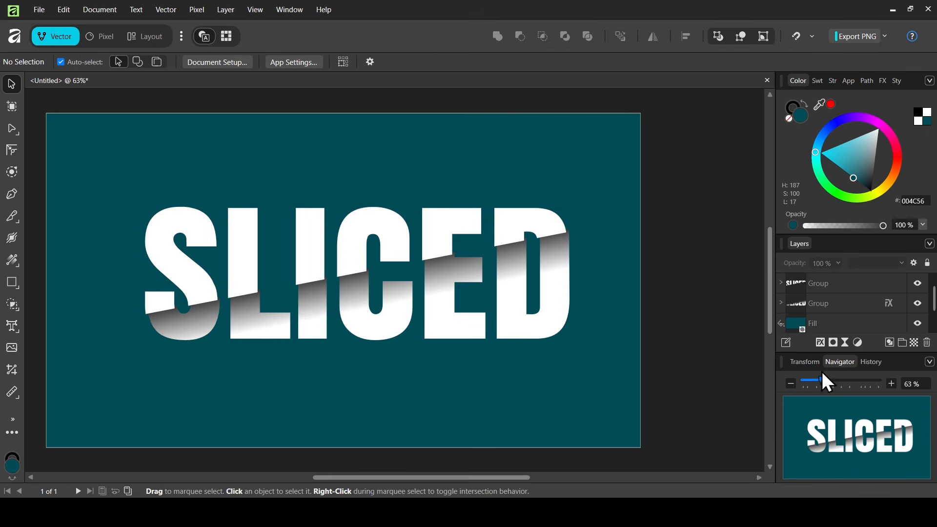
{"action": "left_click", "coordinate": [816, 385]}
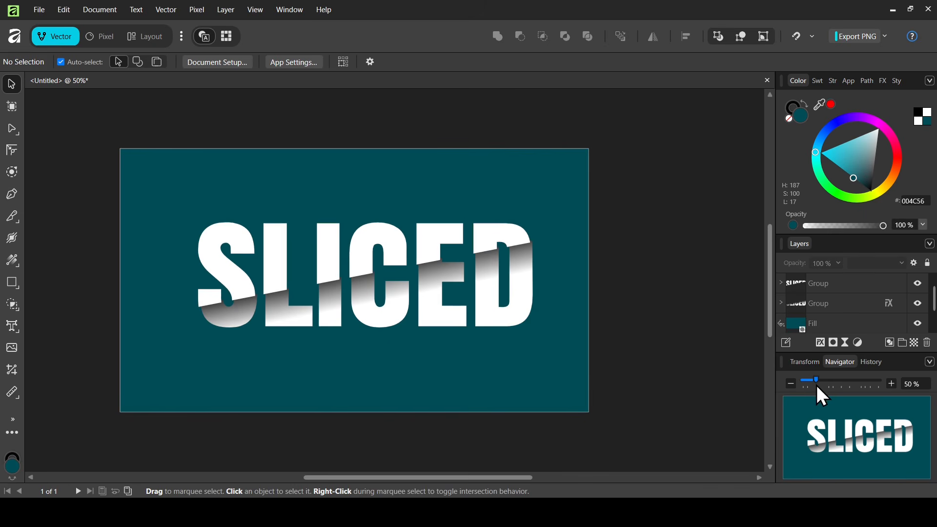